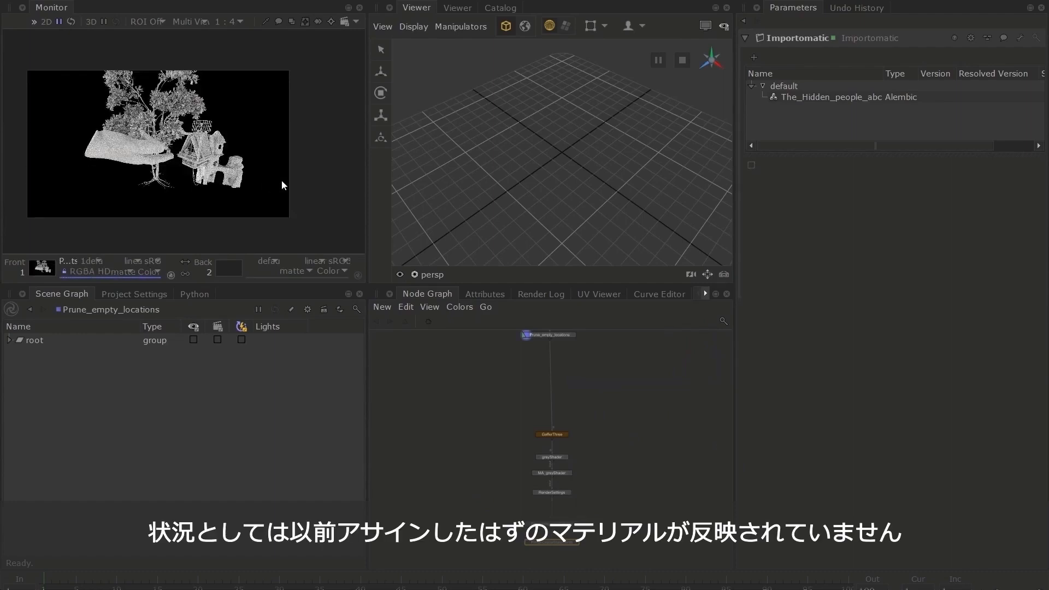
Step: Open the parameters of the MA_greyShader node and check its CEL path and assigned material
scroll(568, 474, up, 3)
click(563, 473)
click(564, 474)
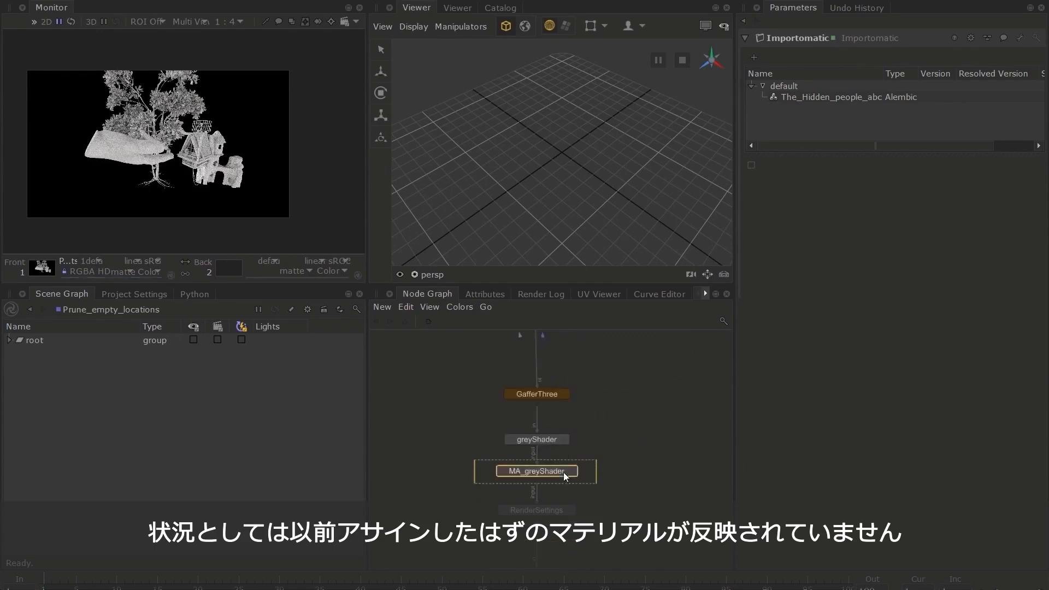
key(e)
click(748, 58)
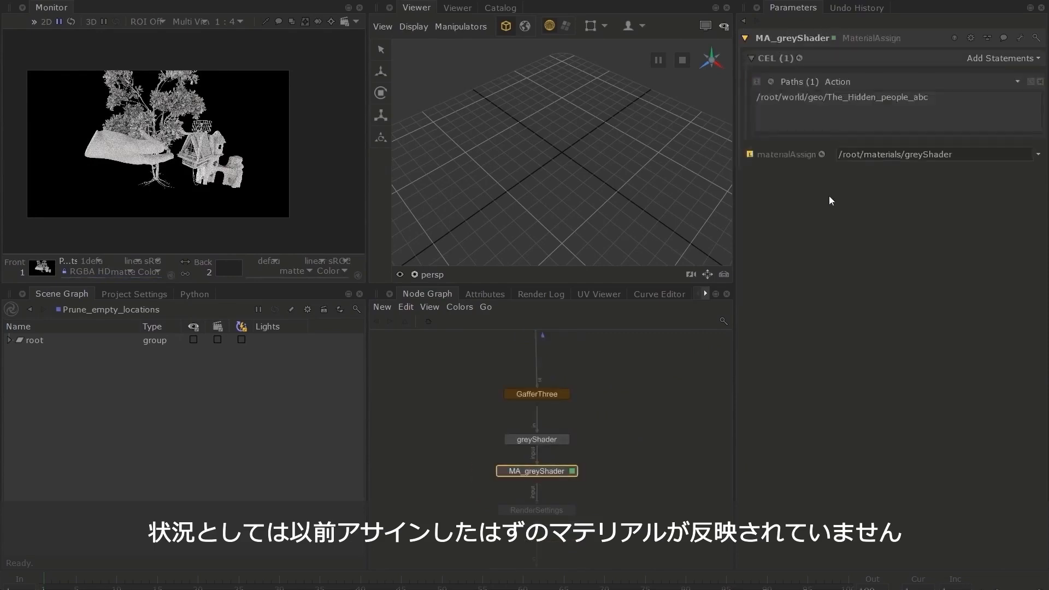
Step: Expand the scene graph hierarchy from root through world to the contents of geo
click(9, 340)
click(19, 354)
click(28, 366)
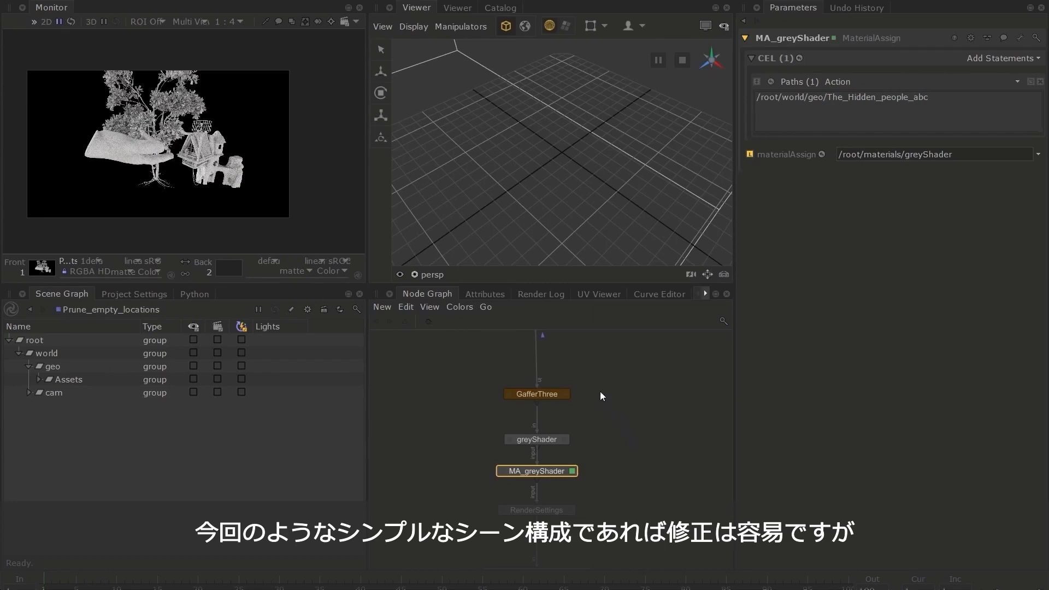
Step: Examine the CEL statements of the Prune_empty_locations node and the statement types that can be added
middle_drag(589, 354, 569, 535)
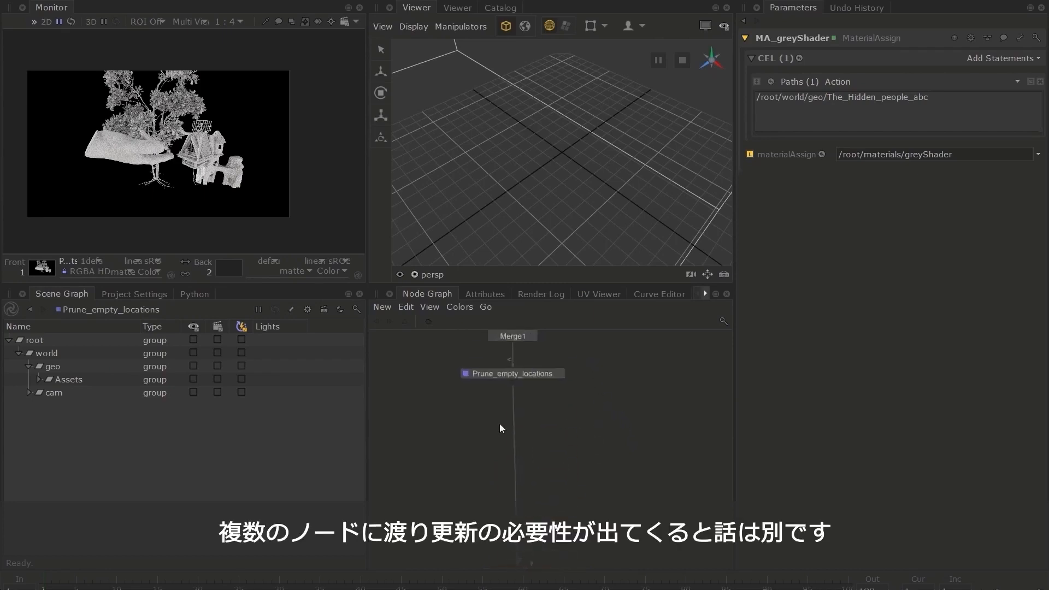
click(536, 374)
click(752, 58)
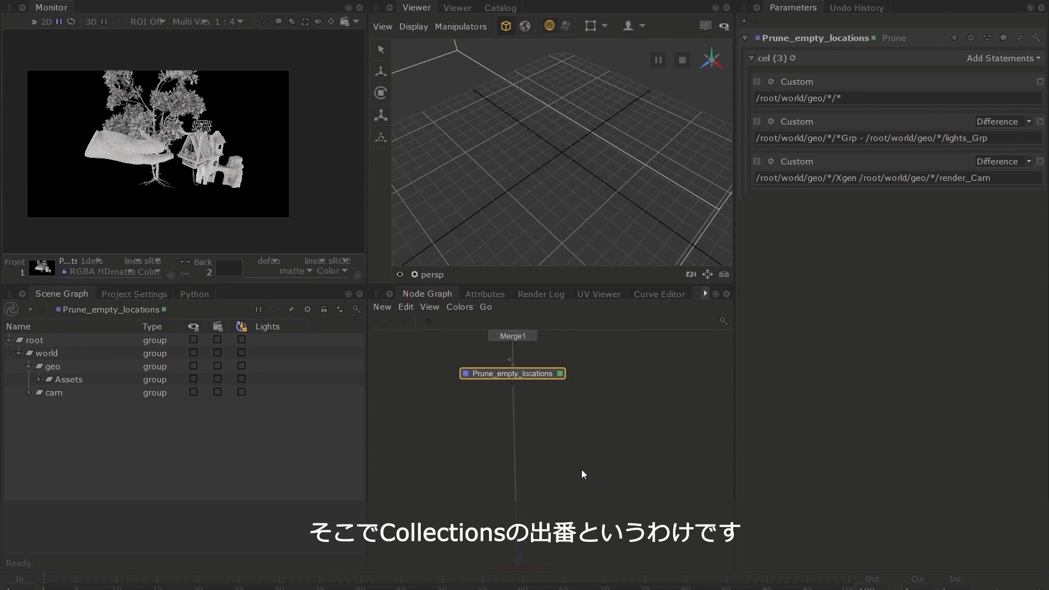
click(1004, 58)
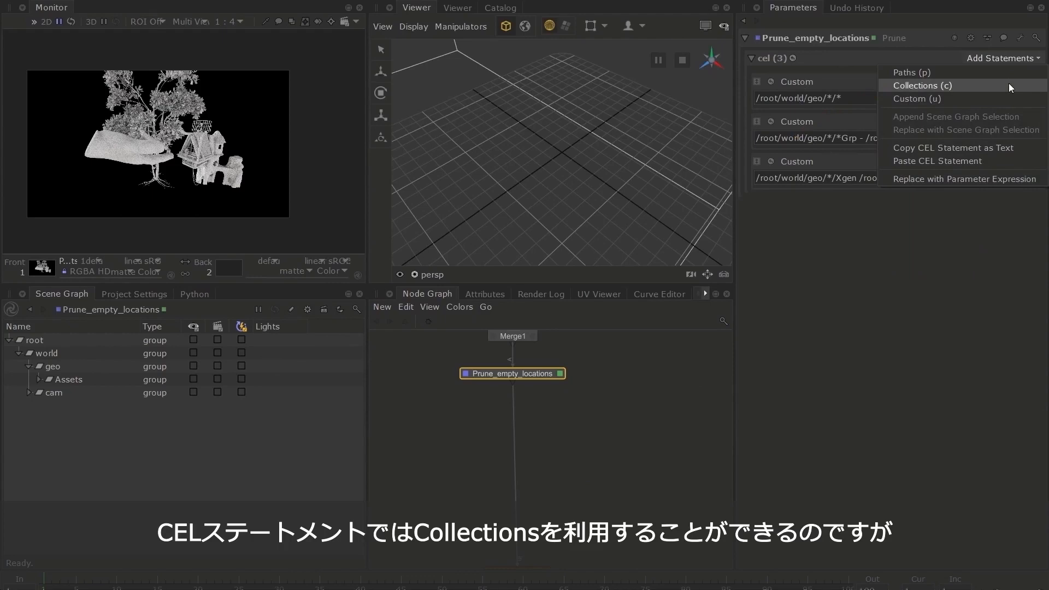
click(953, 314)
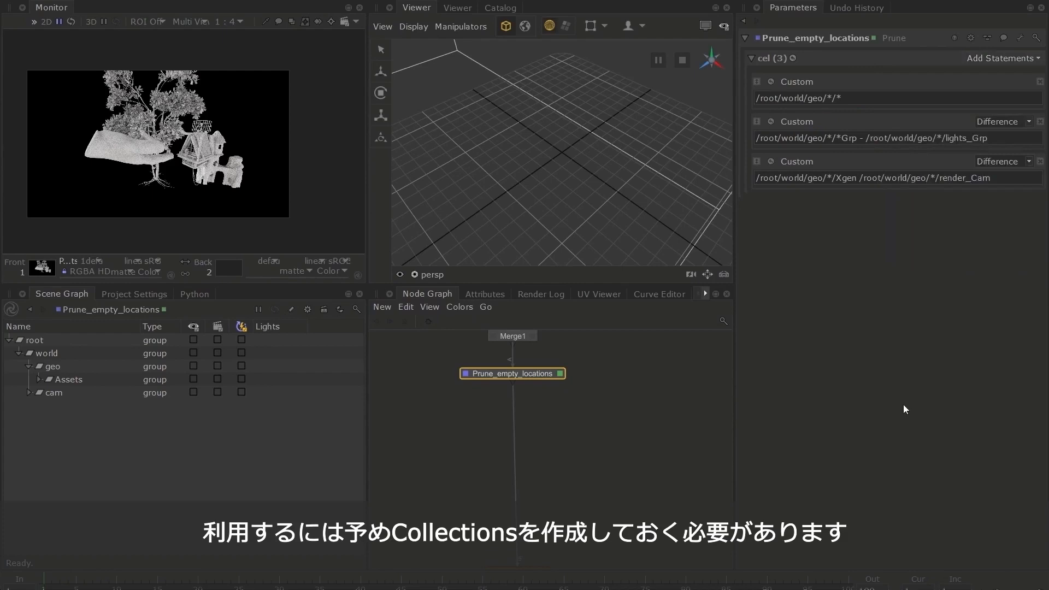
Step: Create a CollectionCreate node and insert it into the node stream directly below Prune_empty_locations
click(580, 456)
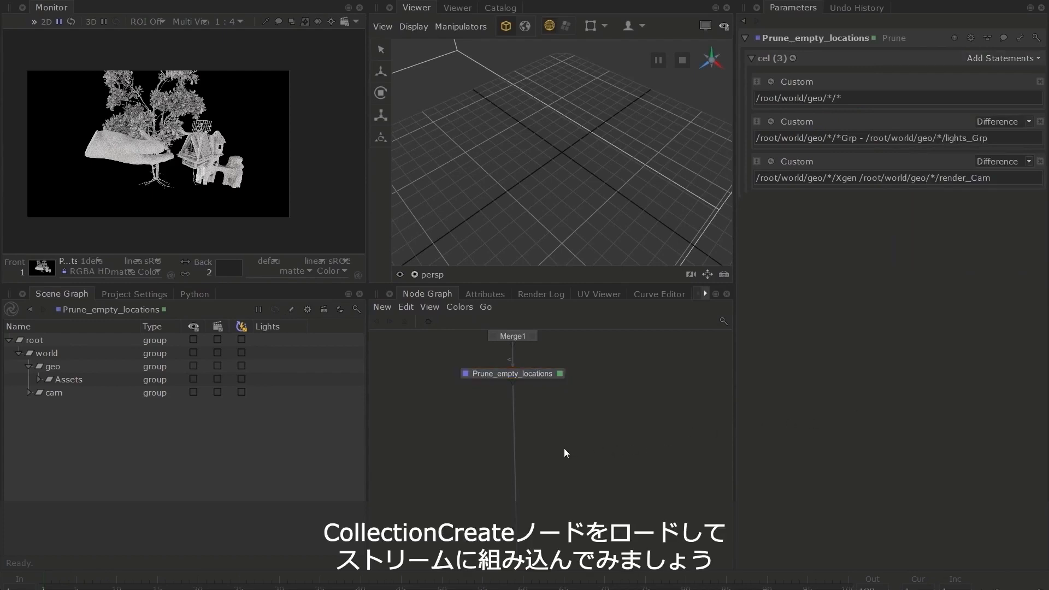
key(Tab)
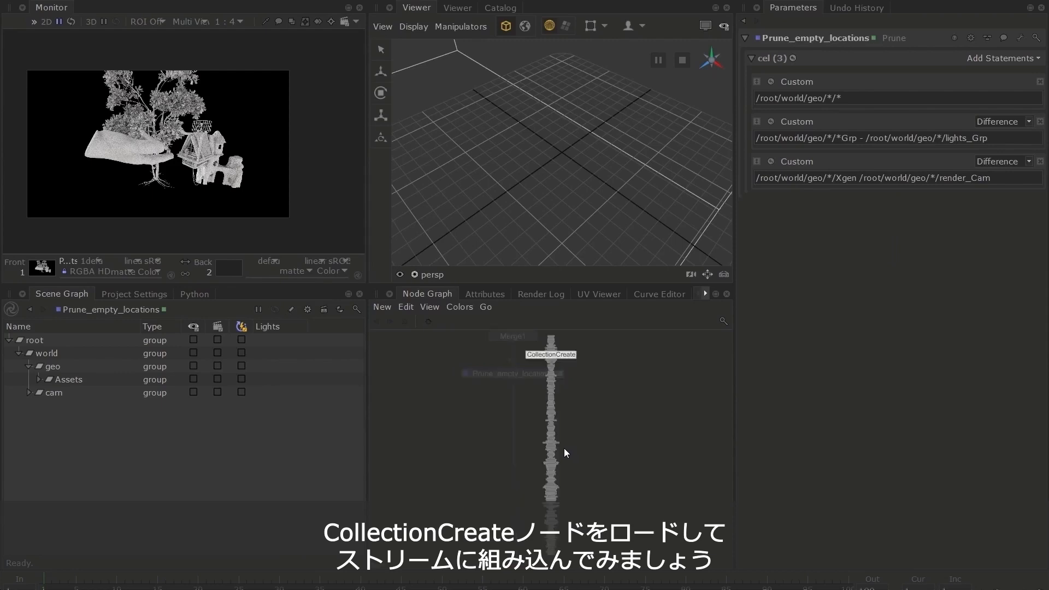
text(c)
click(572, 491)
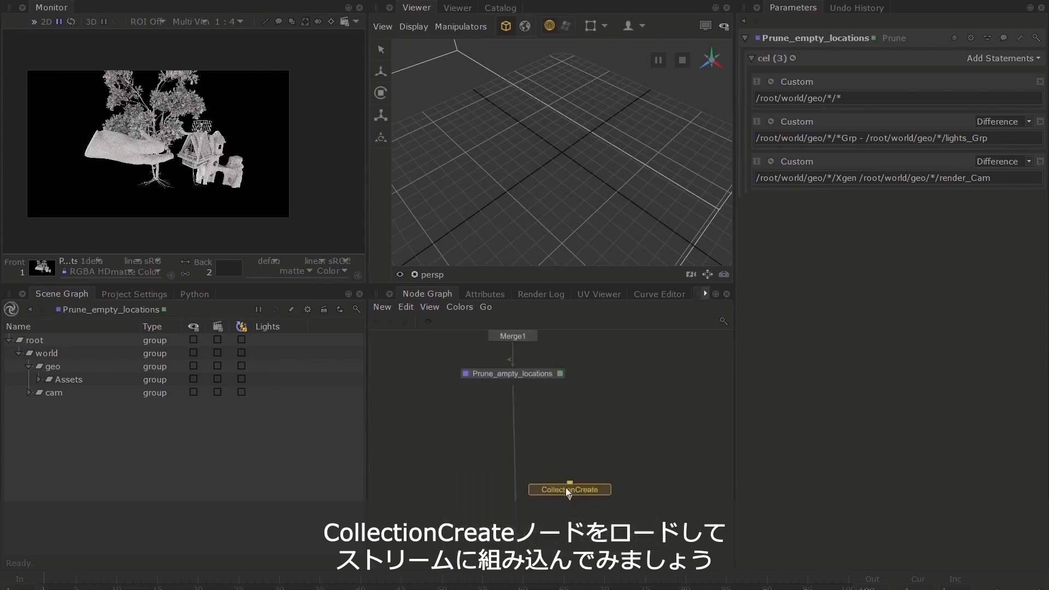
click(513, 455)
mouse_move(514, 454)
mouse_down()
mouse_move(532, 451)
mouse_move(520, 453)
mouse_up()
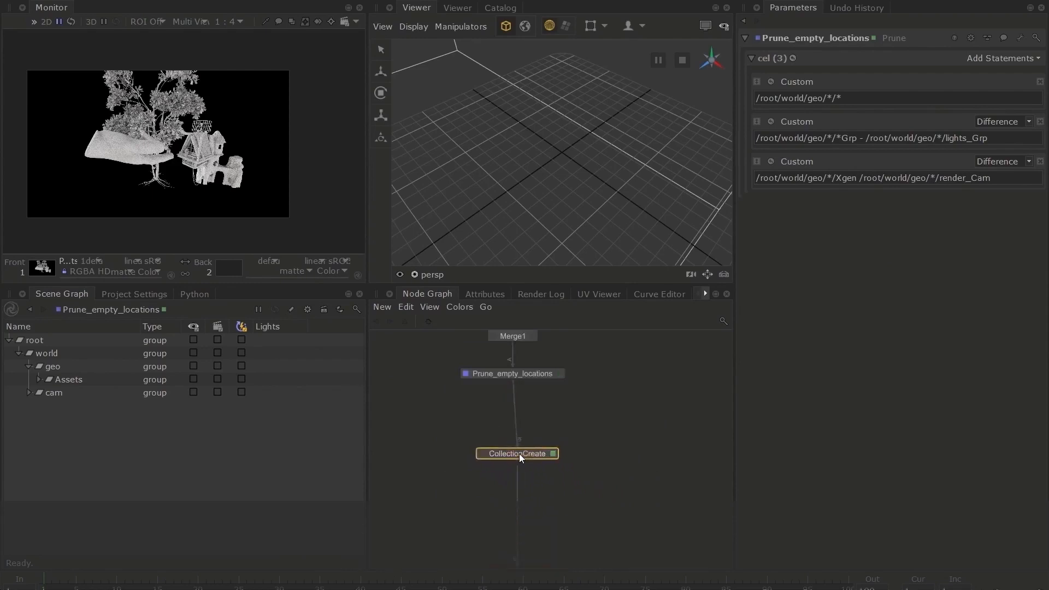
Step: Set the CollectionCreate node's location to /root/world/geo and its name to CC_Assets
double_click(519, 454)
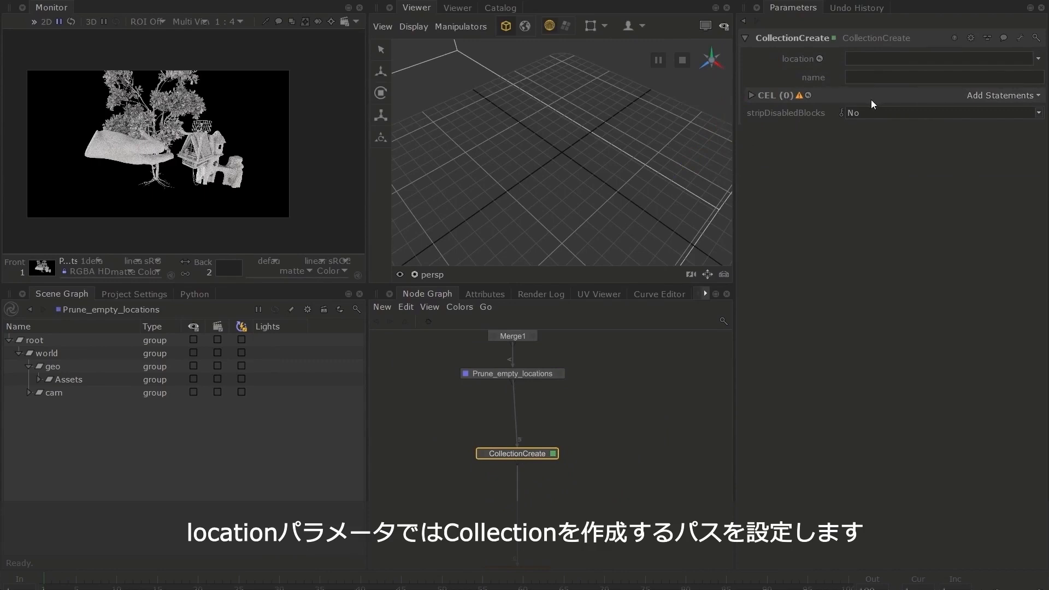
drag(47, 365, 890, 55)
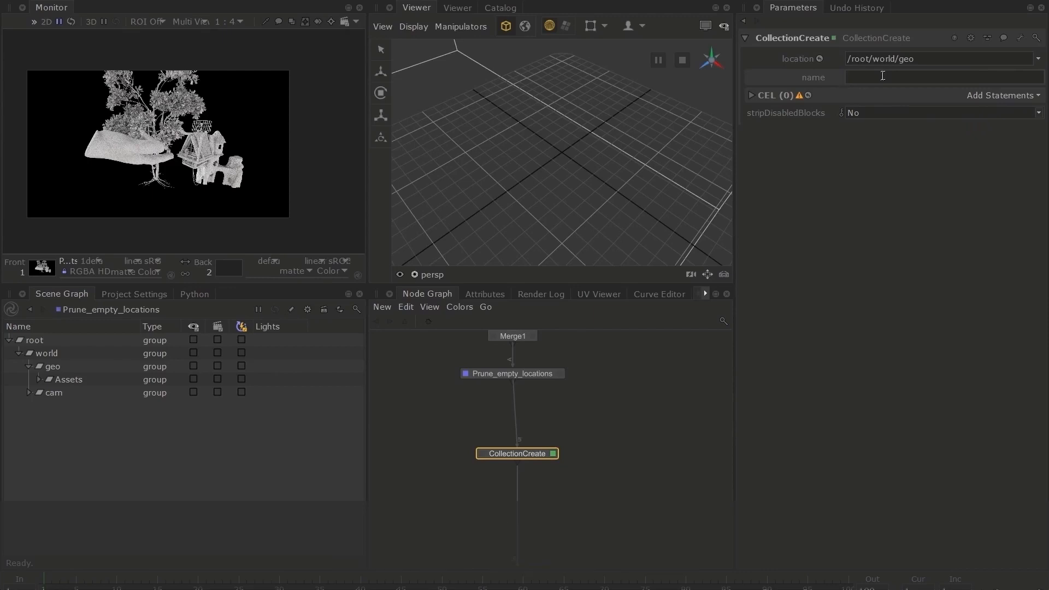
text(C)
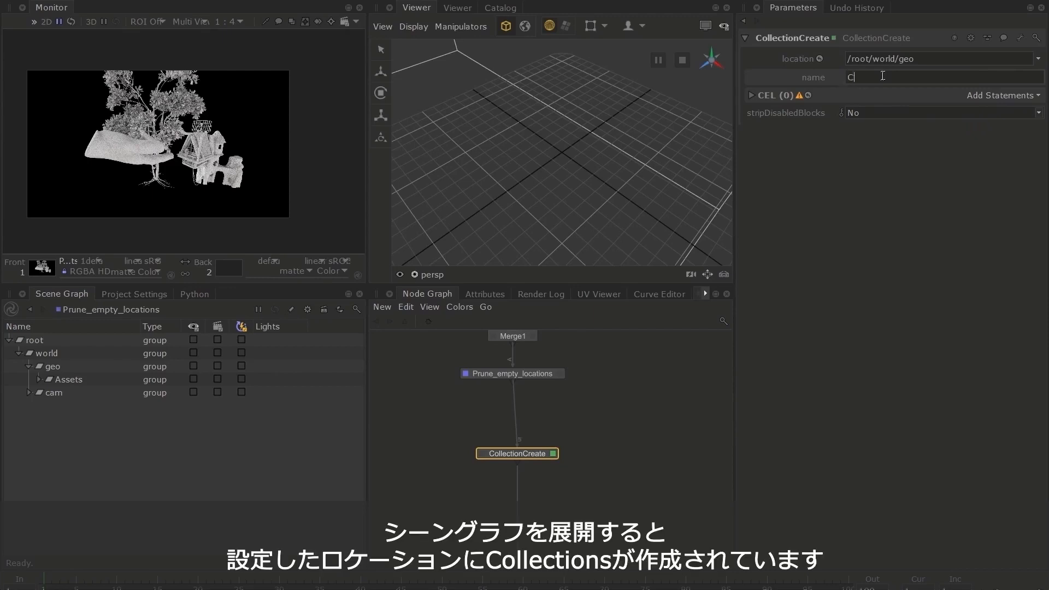
text(C_Assets)
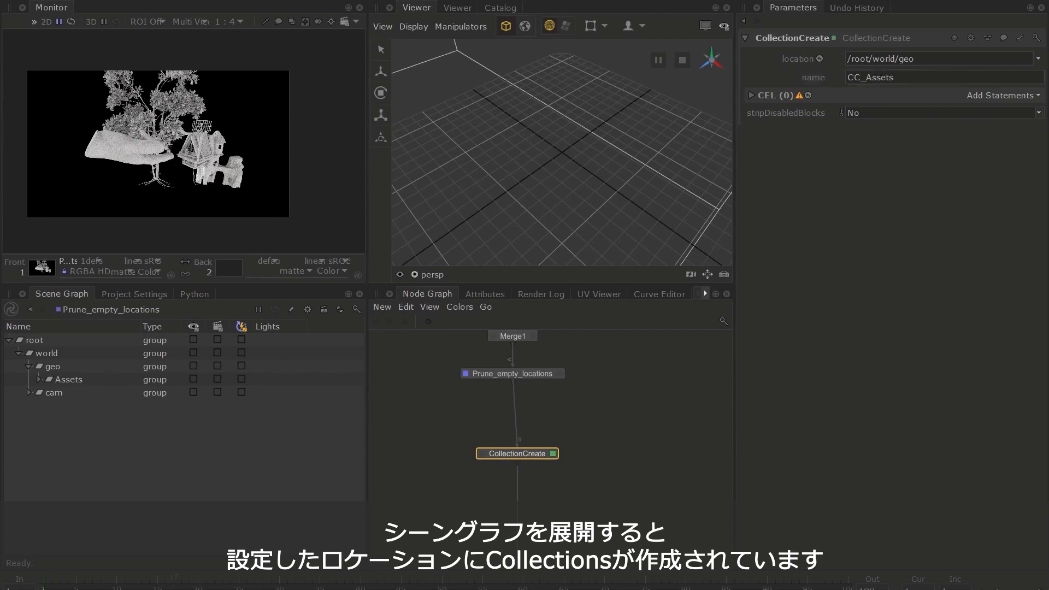
Step: Make CollectionCreate the viewed node and expand the collections location under geo in the scene graph
text(v)
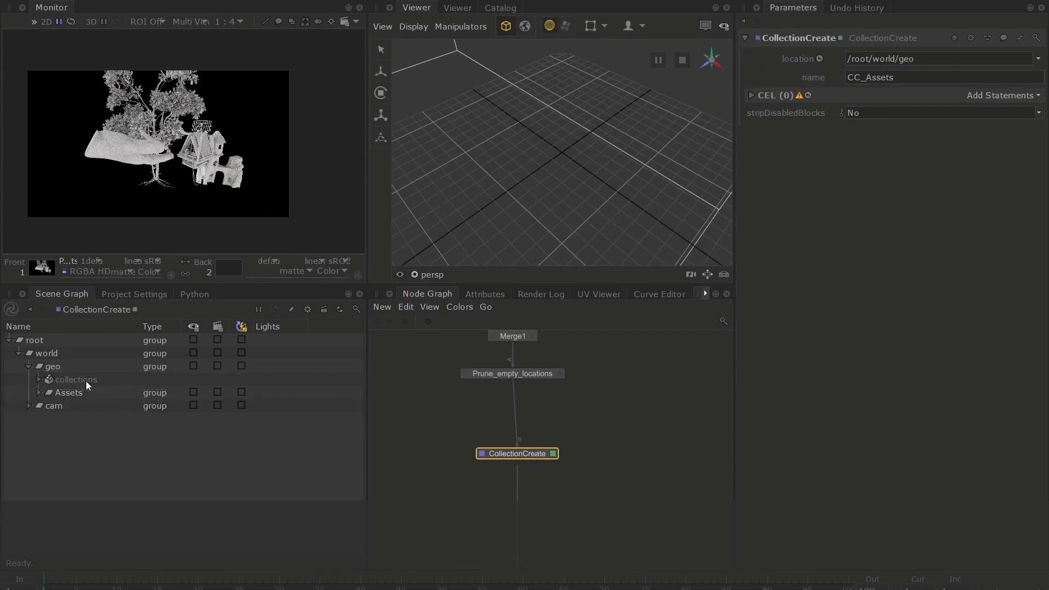
click(40, 380)
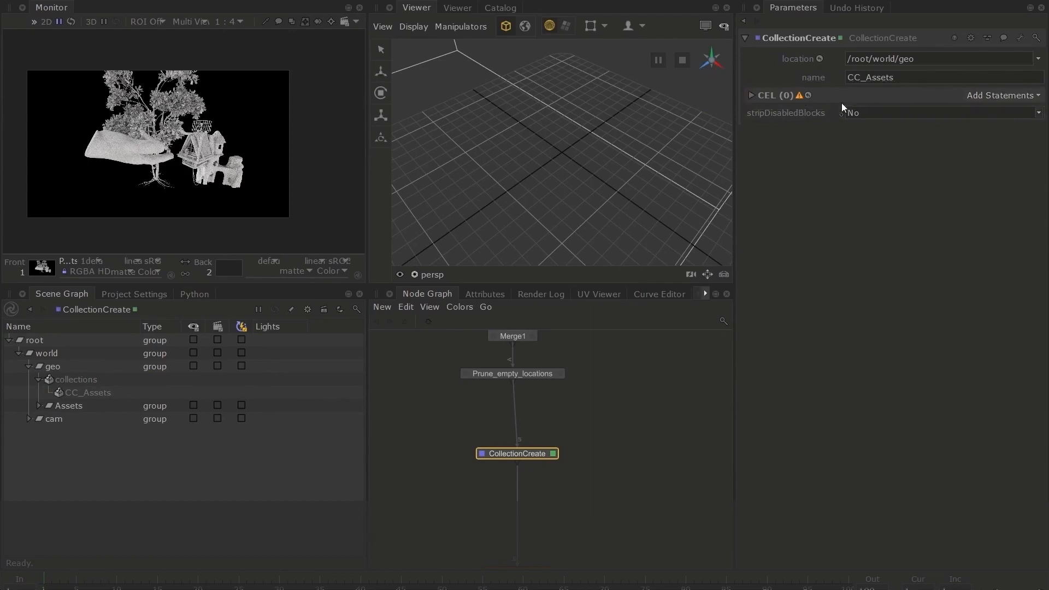
Step: Append the Assets location from the scene graph as a path in the CollectionCreate node's CEL statements
click(1032, 95)
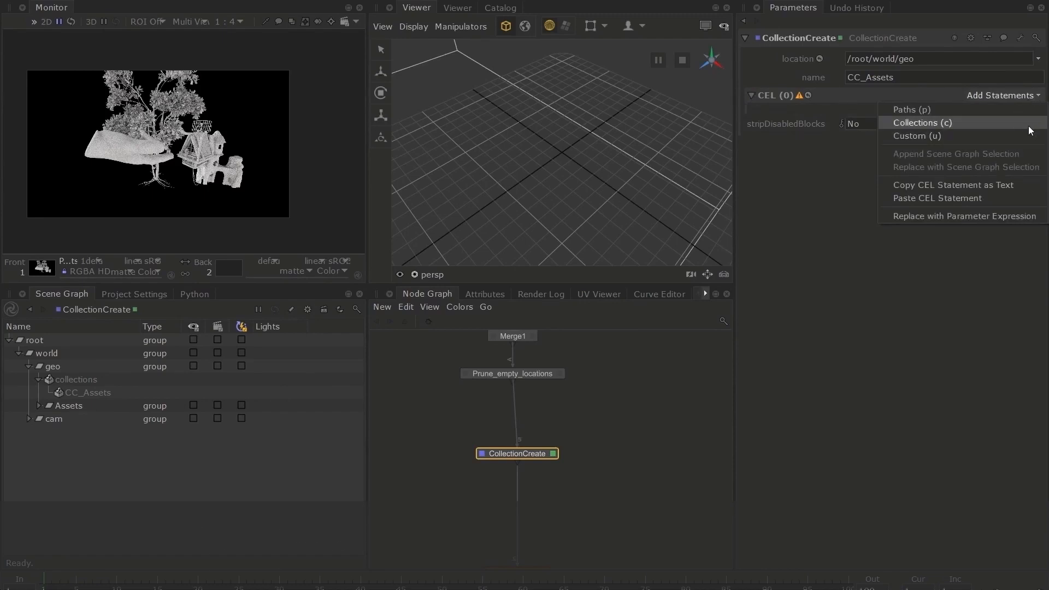
click(927, 329)
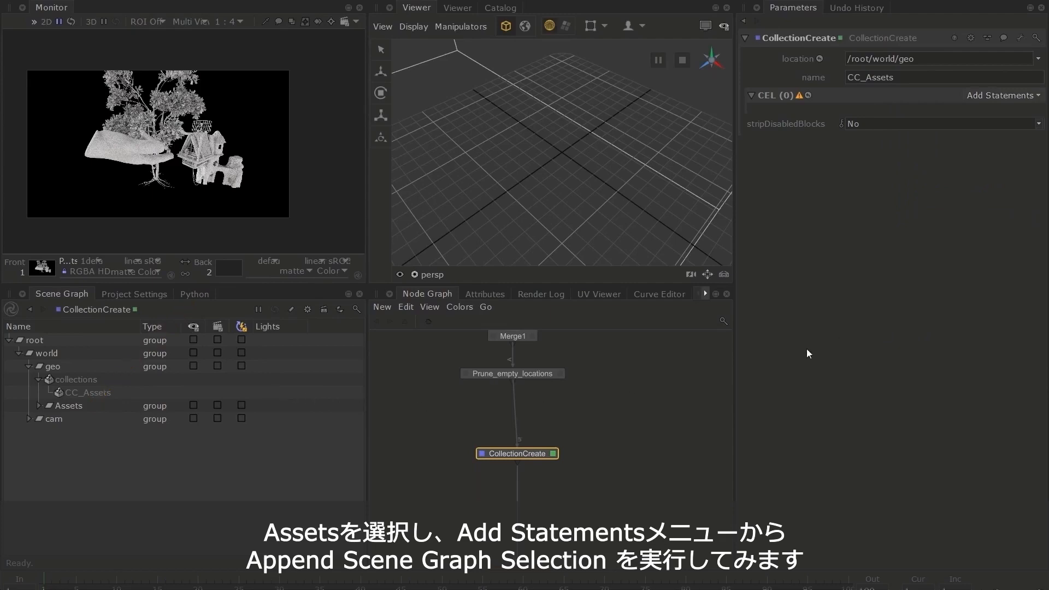
click(64, 406)
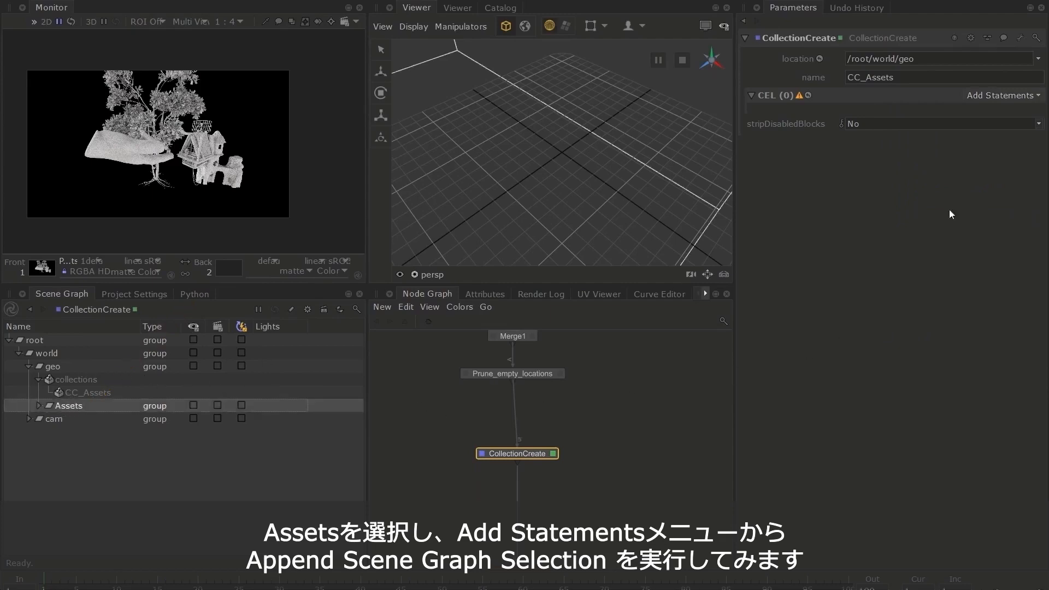
click(1013, 95)
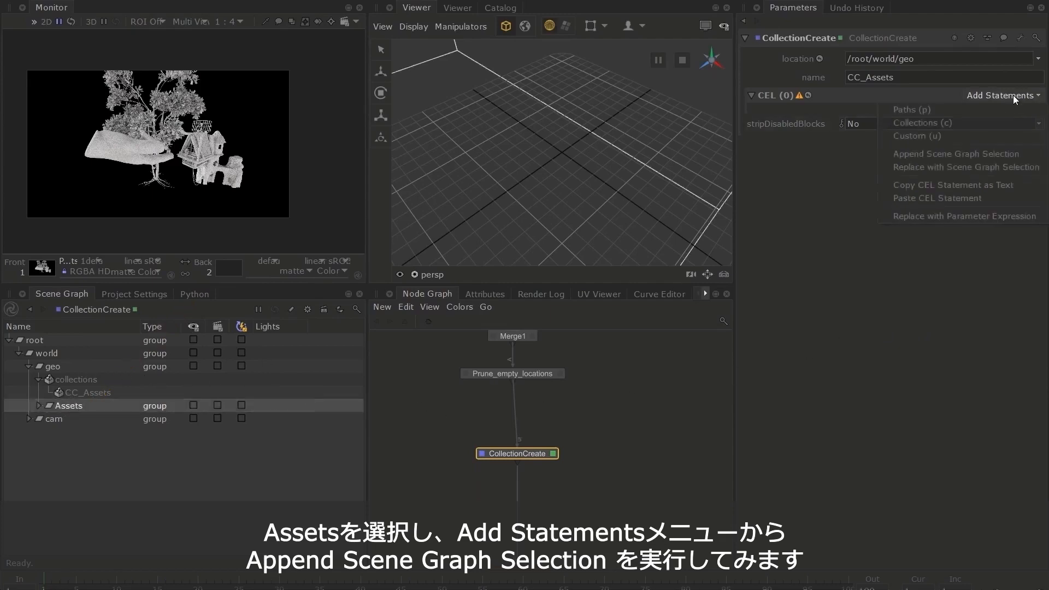
click(1032, 154)
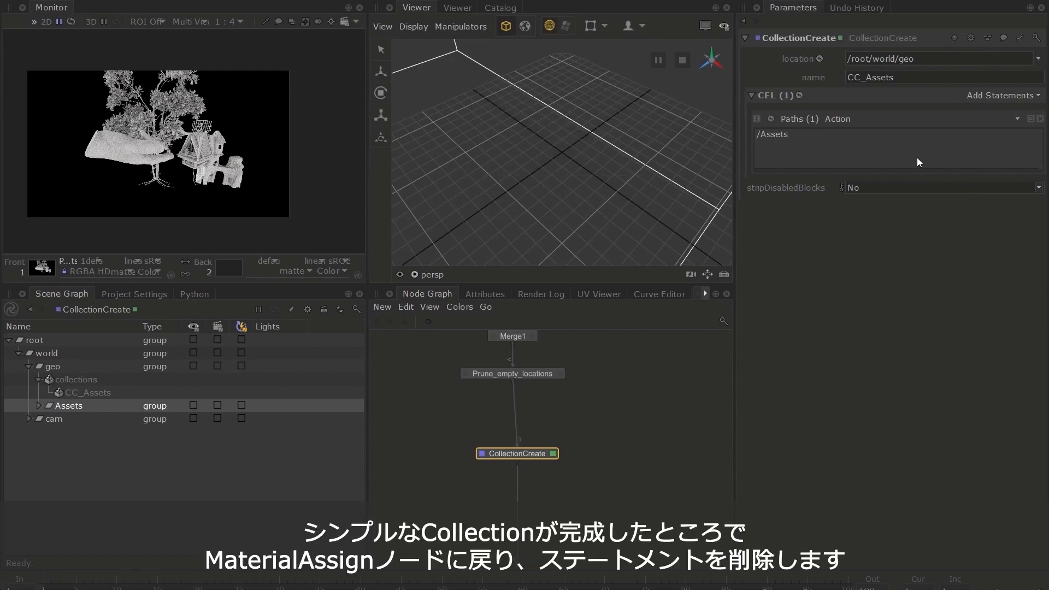
Step: Delete the Paths statement for The_Hidden_people_abc from the MA_greyShader node's CEL parameter
middle_drag(601, 501, 520, 333)
middle_drag(514, 484, 574, 455)
double_click(513, 454)
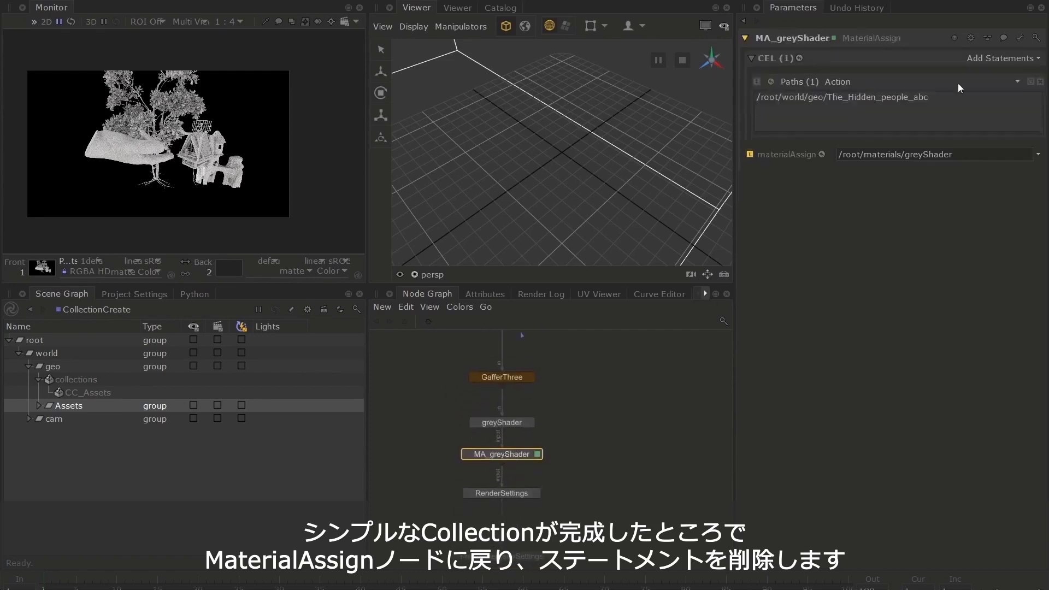
click(1041, 82)
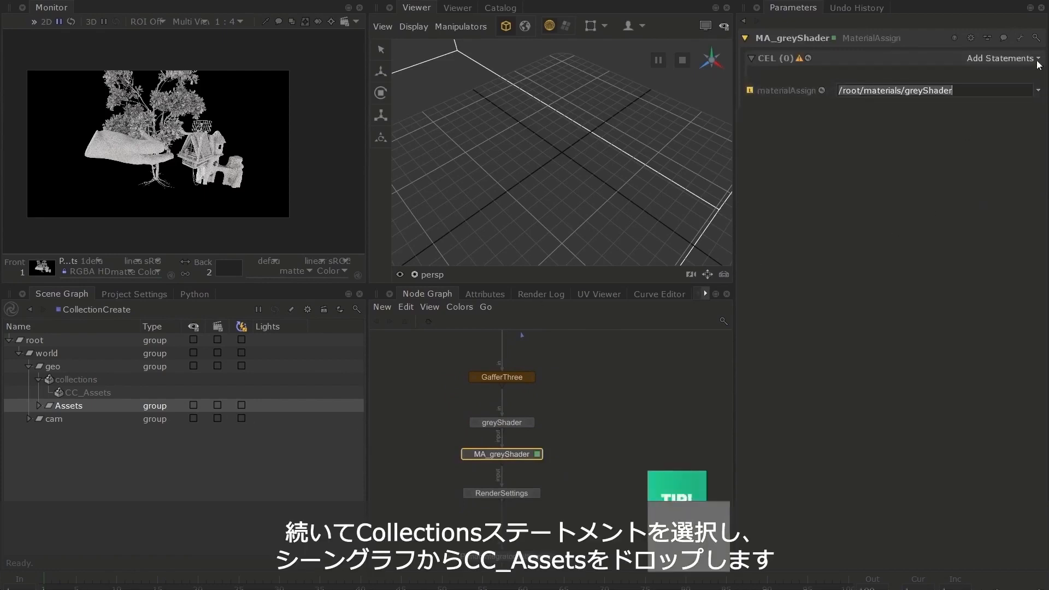
Step: Add a Collections statement to MA_greyShader's CEL and assign the CC_Assets collection from the scene graph to it
click(1004, 58)
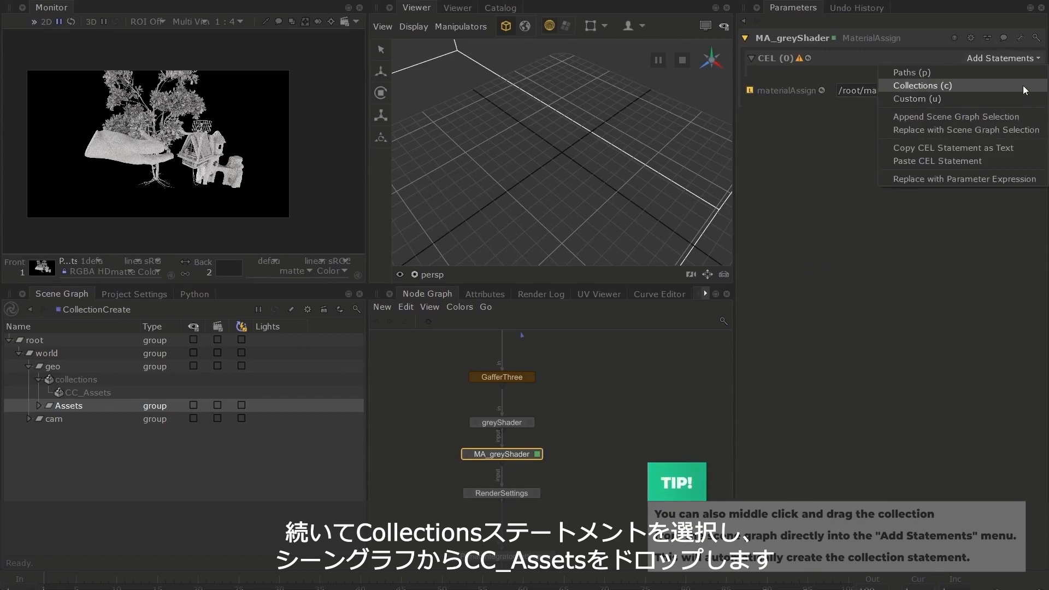
click(1026, 87)
middle_drag(91, 392, 881, 136)
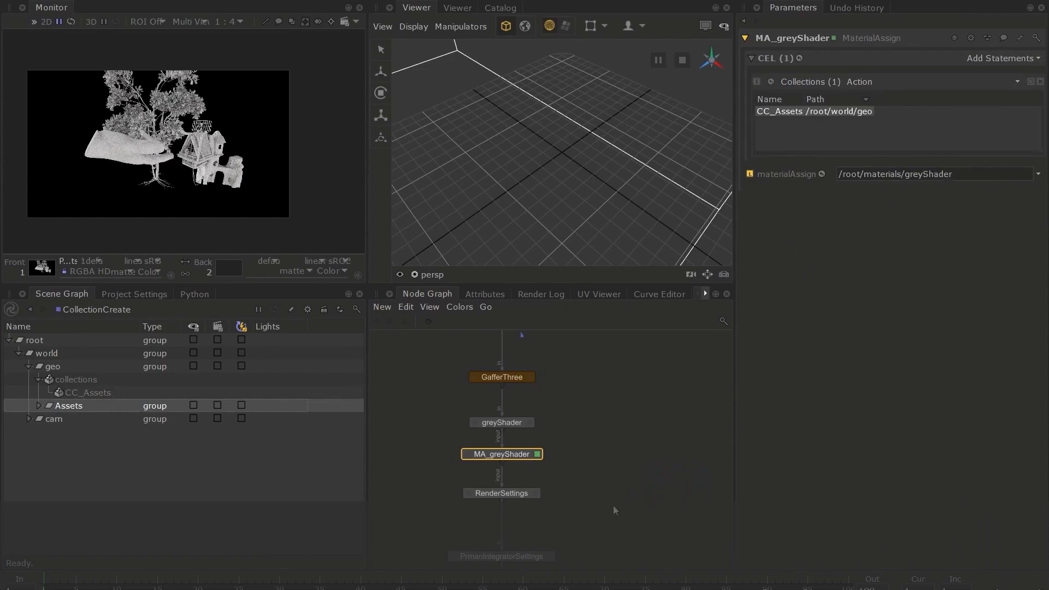
Step: Start a Preview Render from the PrmanGlobalStatements node at the end of the stream
middle_drag(591, 548, 595, 466)
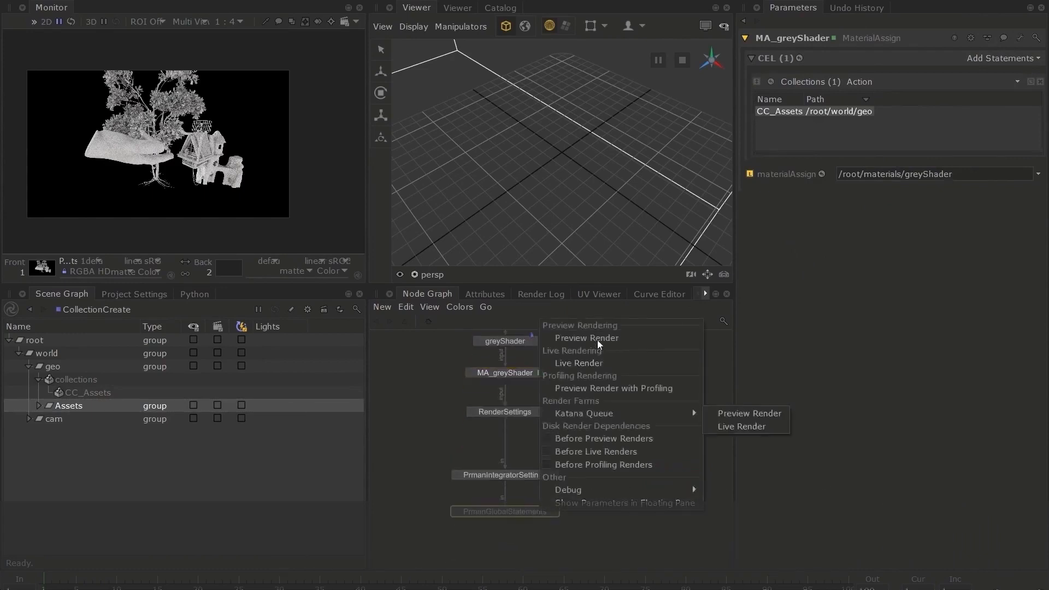
click(596, 339)
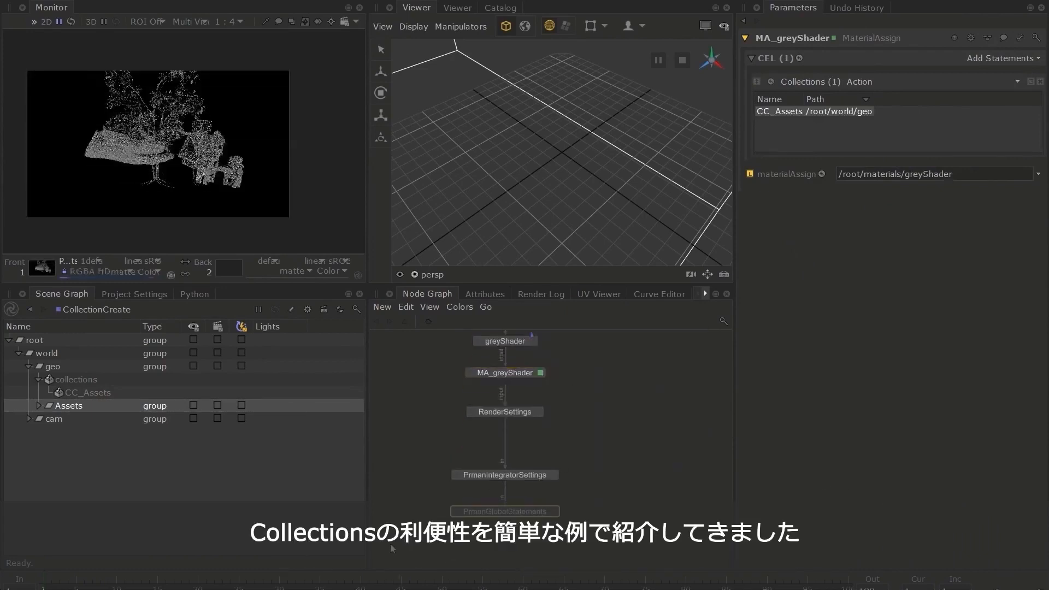